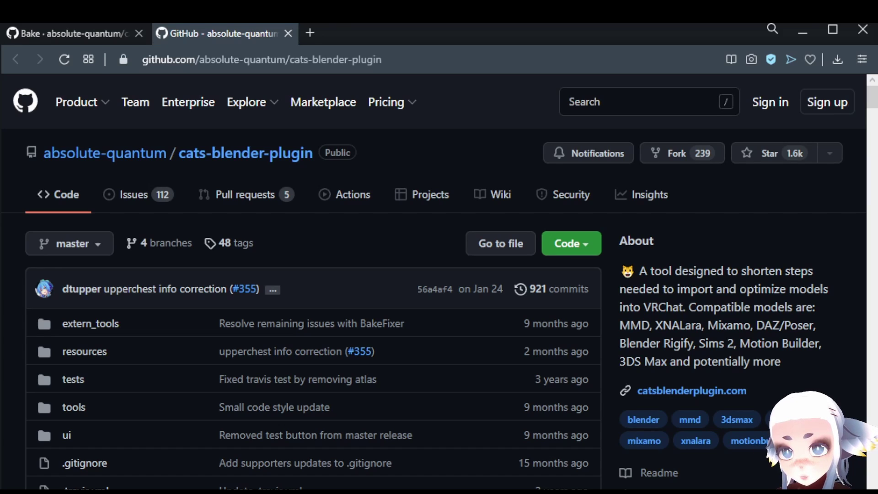
Step: Open the 0.19.0 release on GitHub and download cats-blender-plugin-0-19-0.zip
scroll(690, 255, "down", 7)
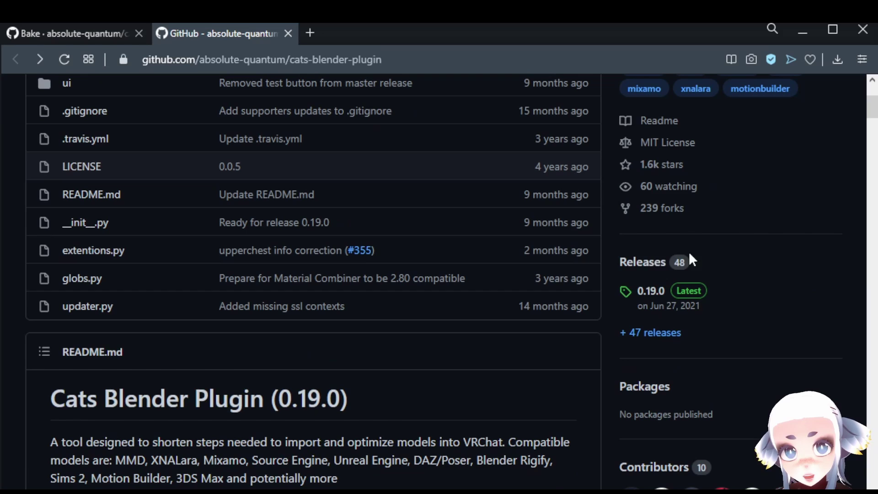
left_click(666, 308)
scroll(300, 272, "down", 15)
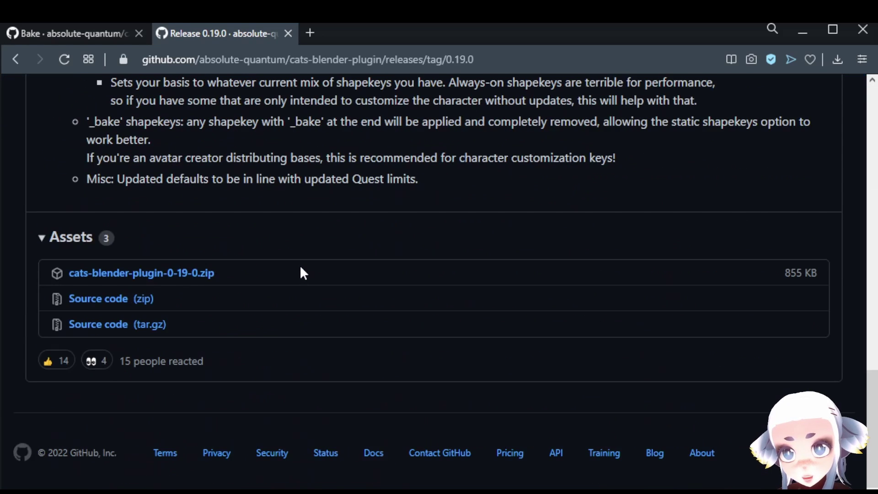
left_click(155, 274)
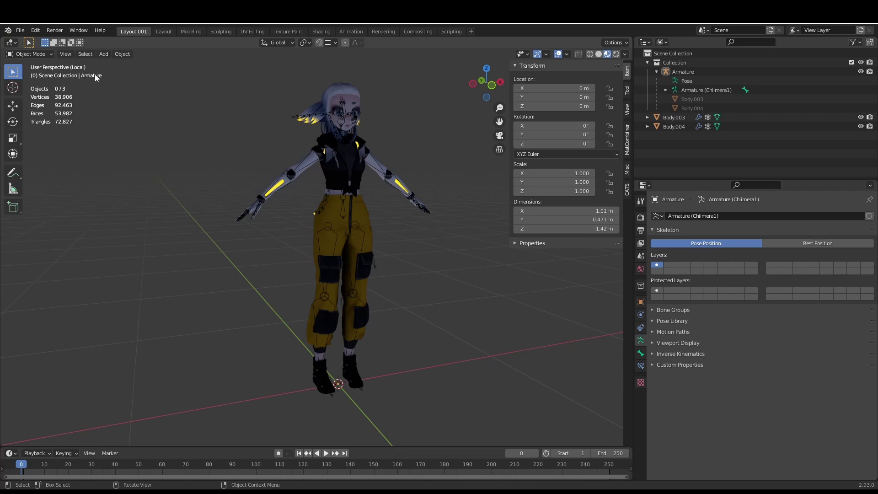
Step: Install the downloaded Cats zip as an add-on from Blender's Preferences
left_click(37, 31)
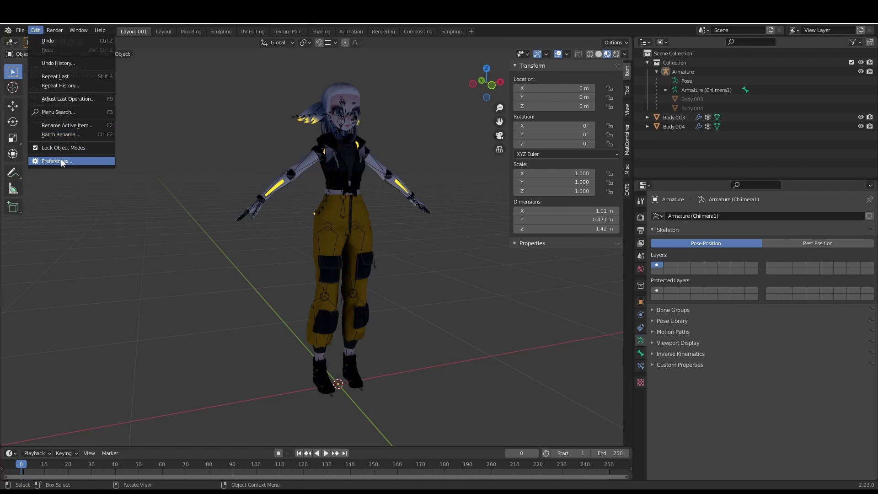
left_click(61, 159)
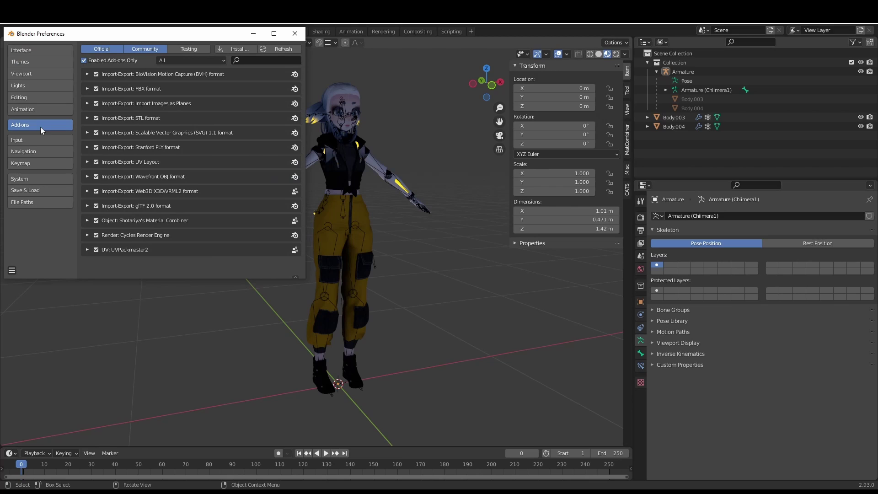
left_click(237, 48)
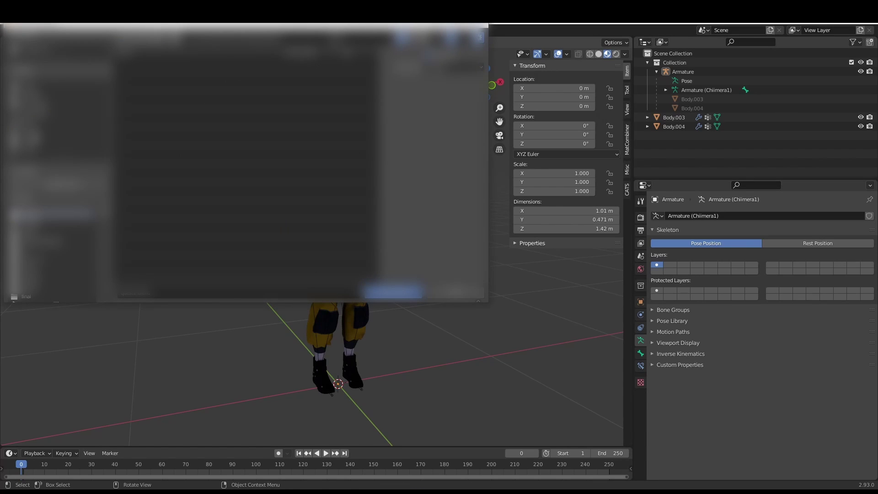
double_click(321, 180)
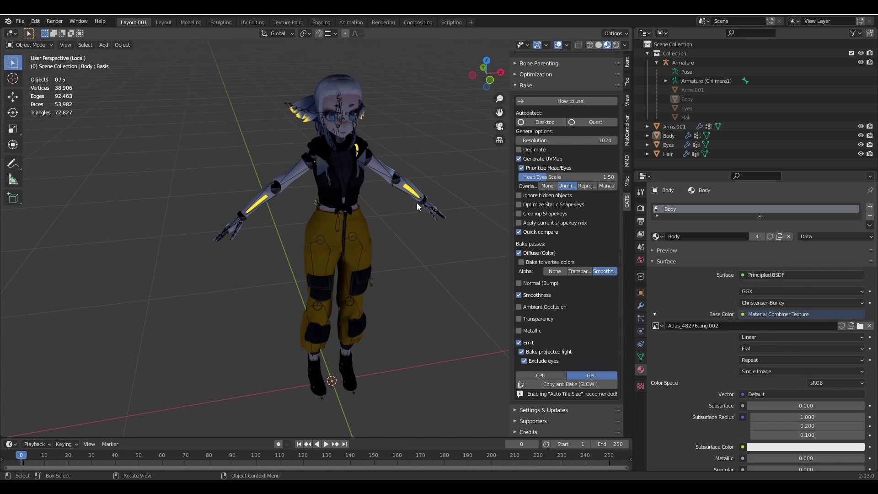
Step: Select the avatar's armature, put it in Edit Mode, and adjust the viewport overlays
left_click(416, 202)
left_click(264, 108)
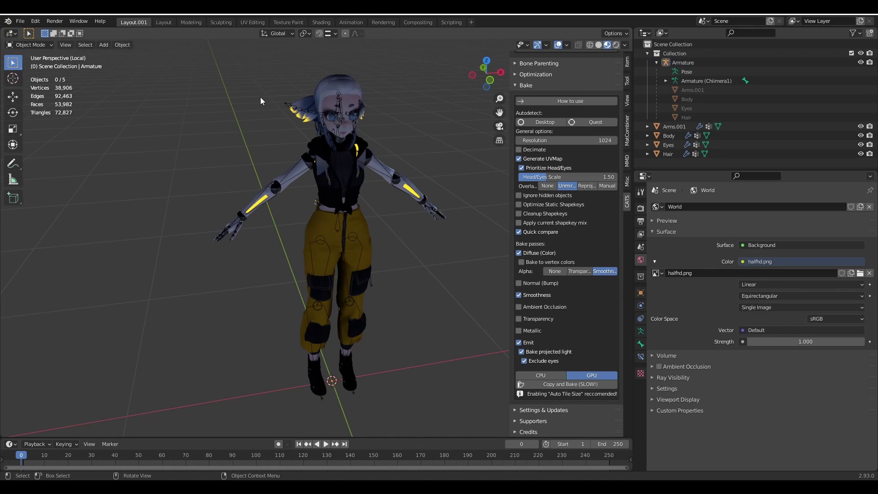
left_click(284, 105)
key("Tab")
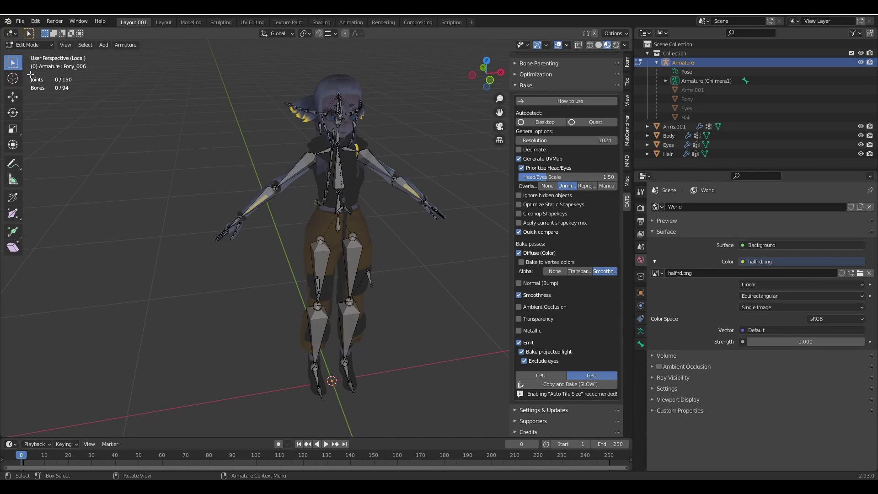
left_click(567, 46)
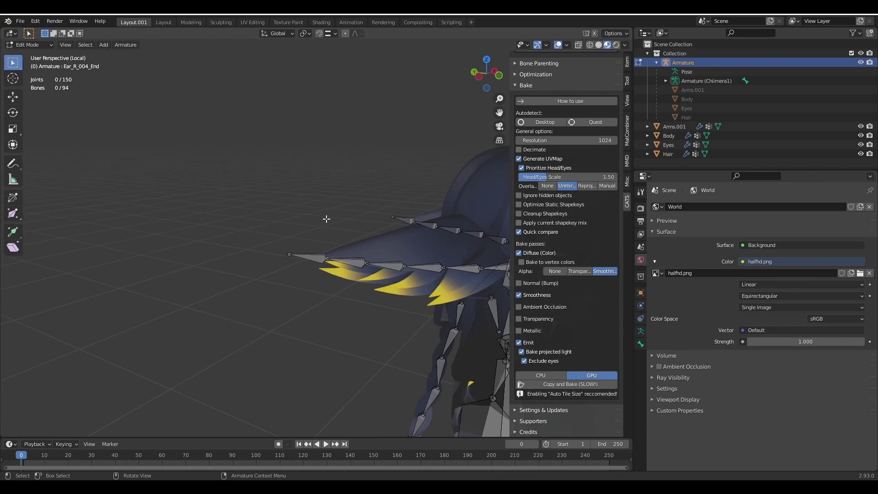
Step: Delete the extra ear-tip bones from the armature
left_click(315, 257)
key("x")
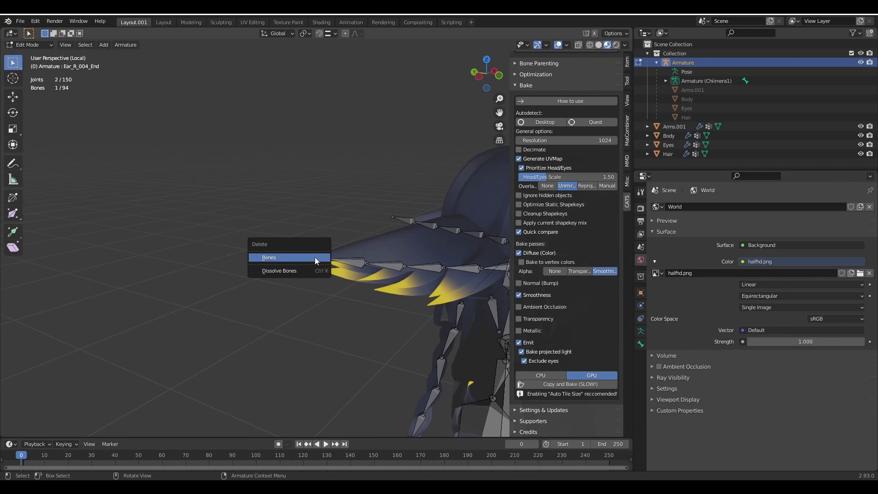
left_click(315, 257)
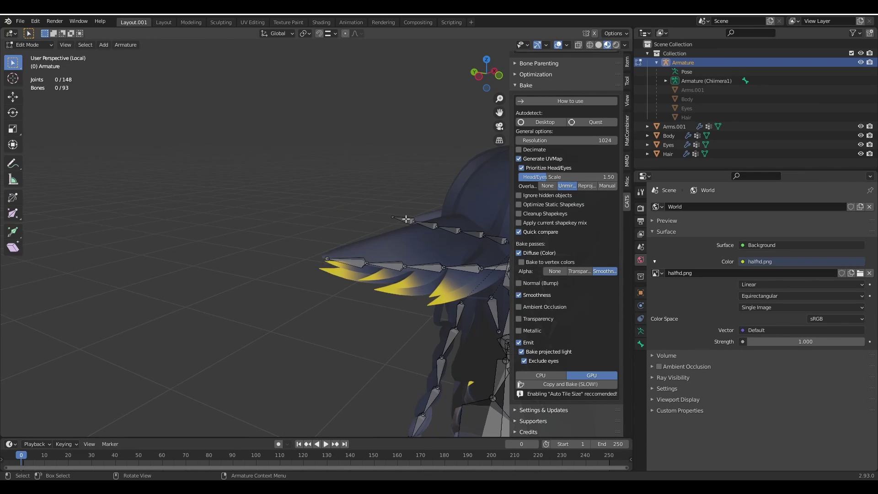
left_click(404, 219)
Step: Test-rotate an ear bone to check the mesh deformation, cancel it, and return to Object Mode
key("x")
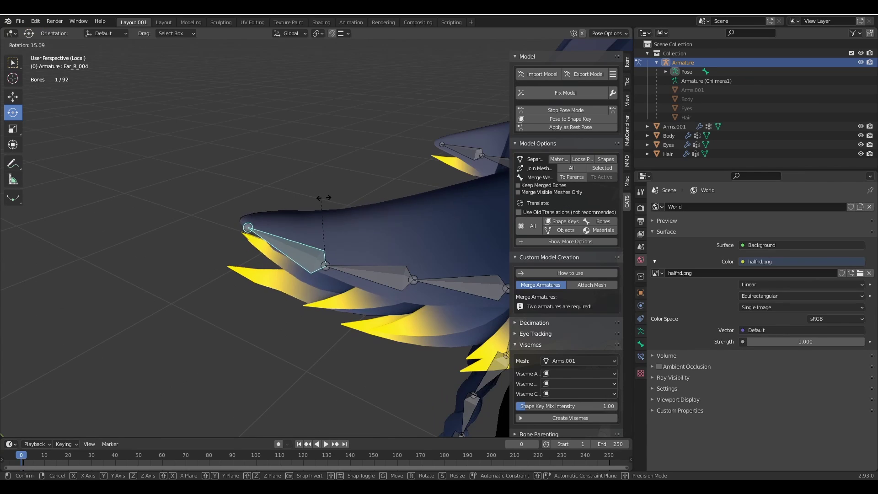
left_click_drag(324, 198, 341, 188)
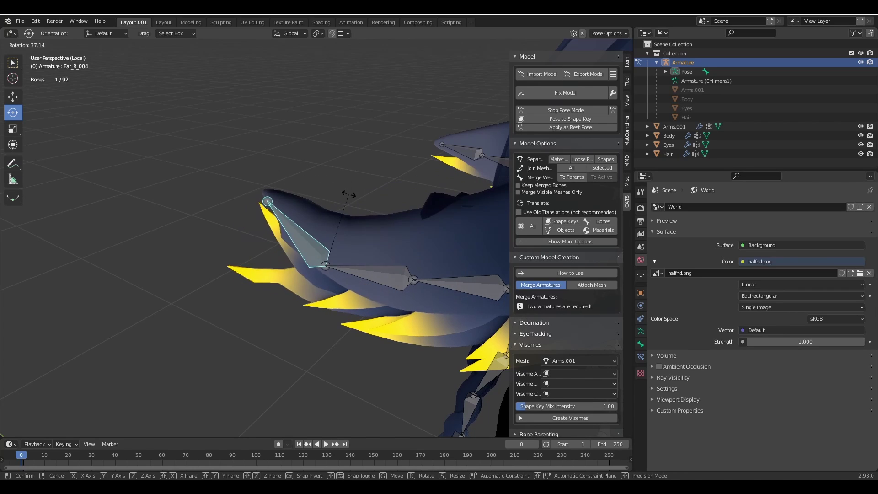
key("Escape")
key("ctrl+Tab")
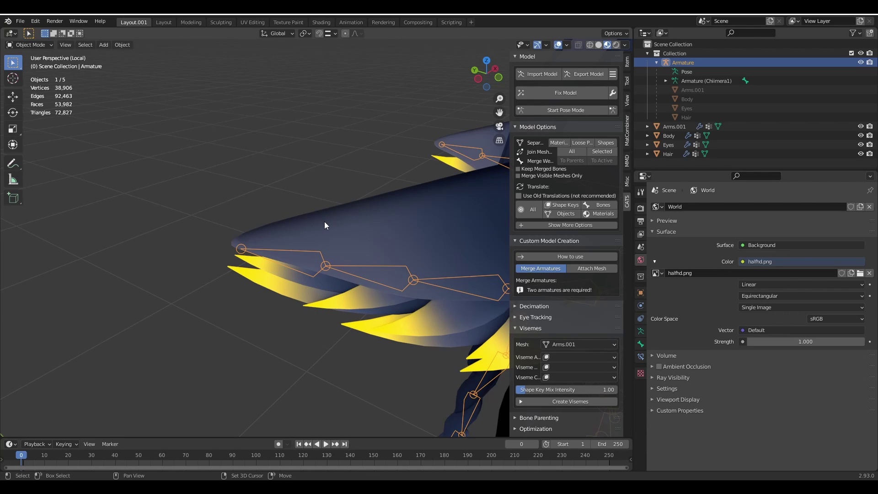
Step: Add Hair to the selection, enter Weight Paint on the ear bone, and show the wireframe
left_click(313, 222, "shift")
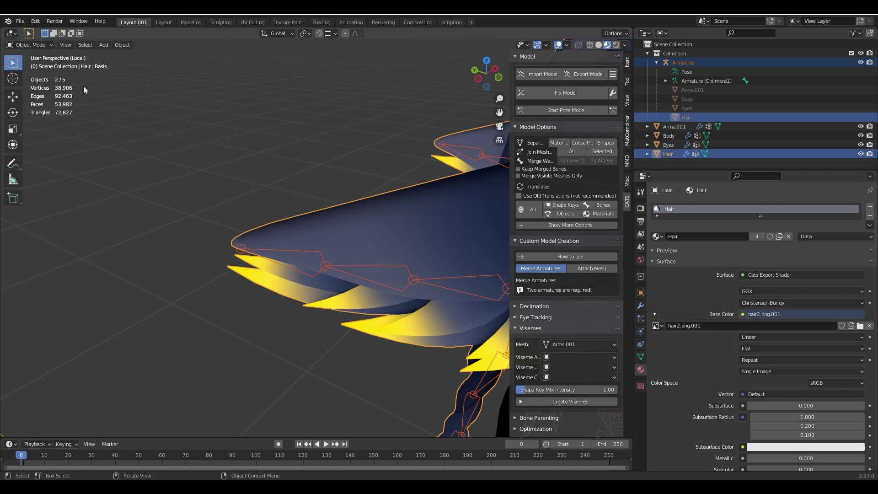
left_click(42, 46)
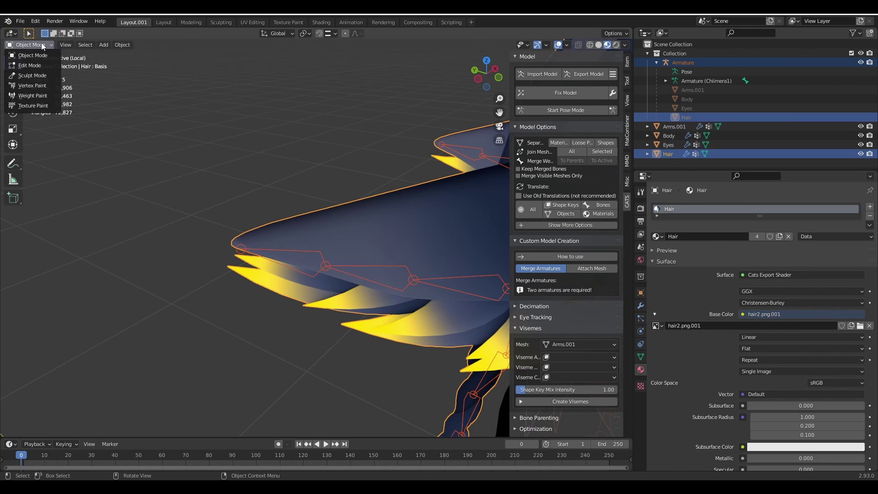
left_click(36, 96)
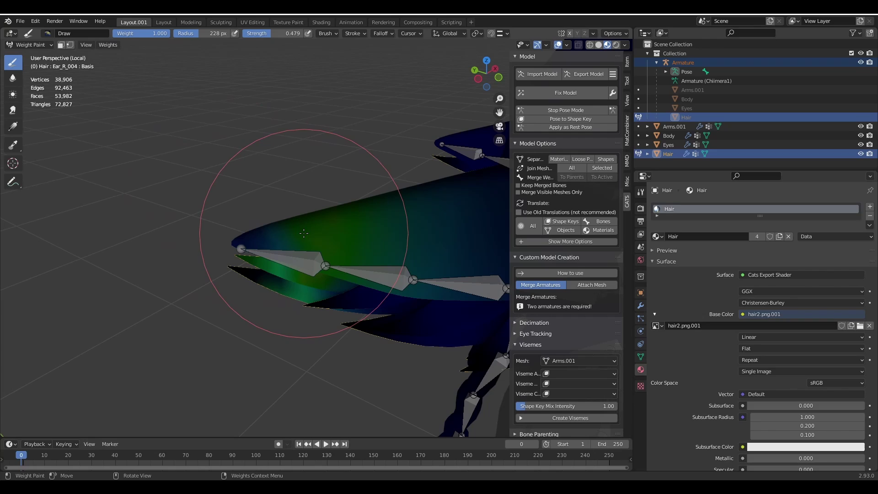
left_click(300, 258, "ctrl")
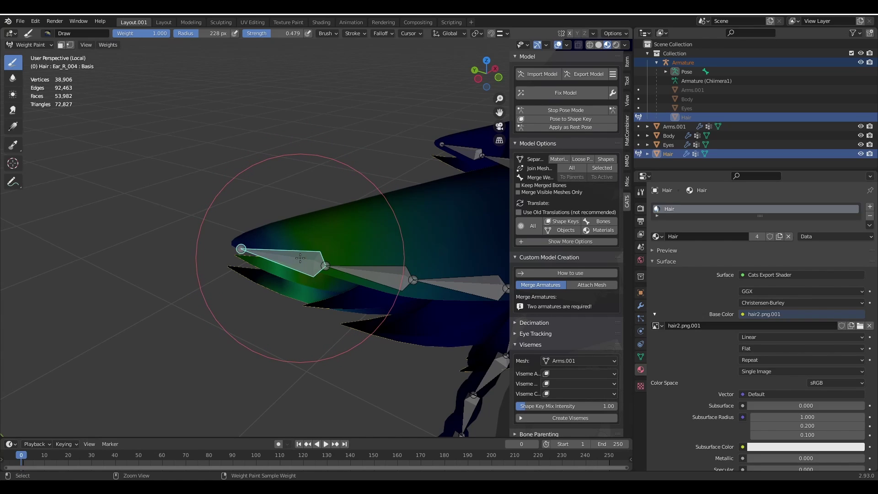
left_click(591, 45)
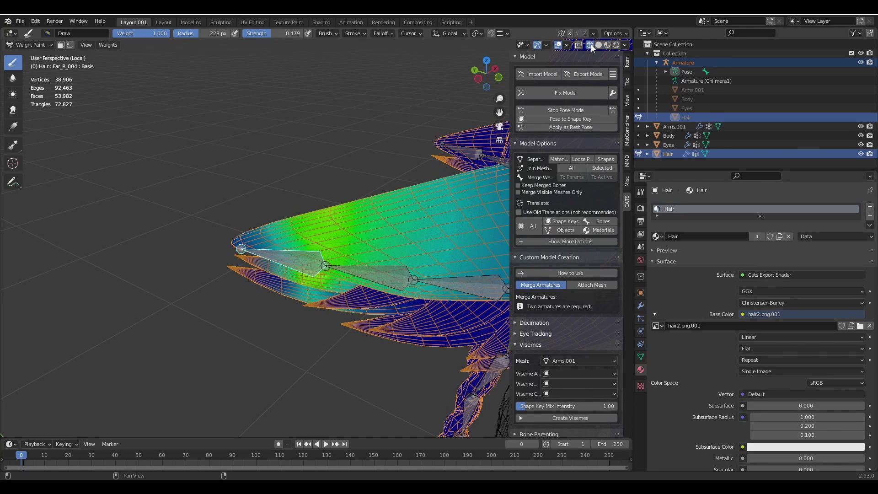
scroll(187, 235, "up", 3)
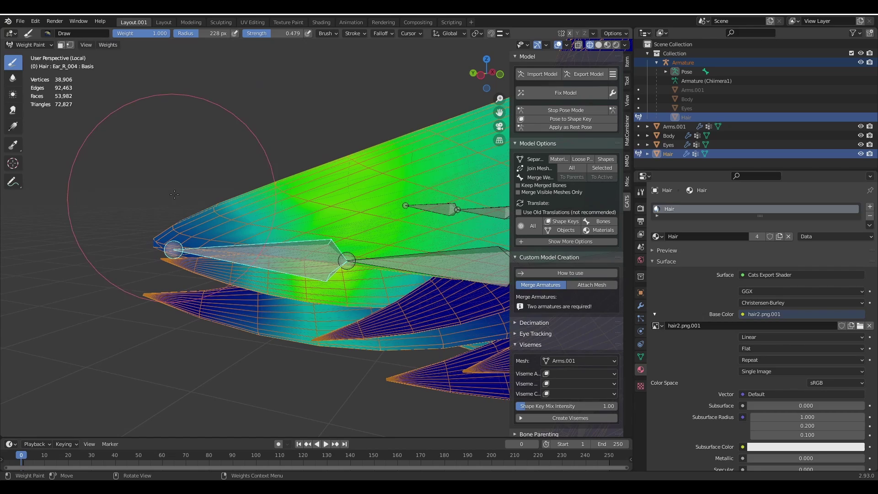
scroll(285, 197, "up", 1)
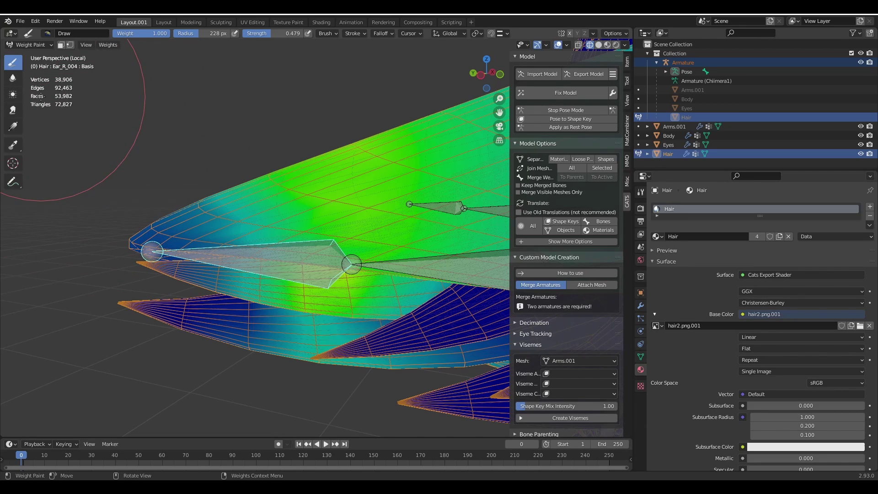
Step: Paint the ear weights with a Mix-blend brush at strength 0.447, then pick the Blur brush
left_click(627, 85)
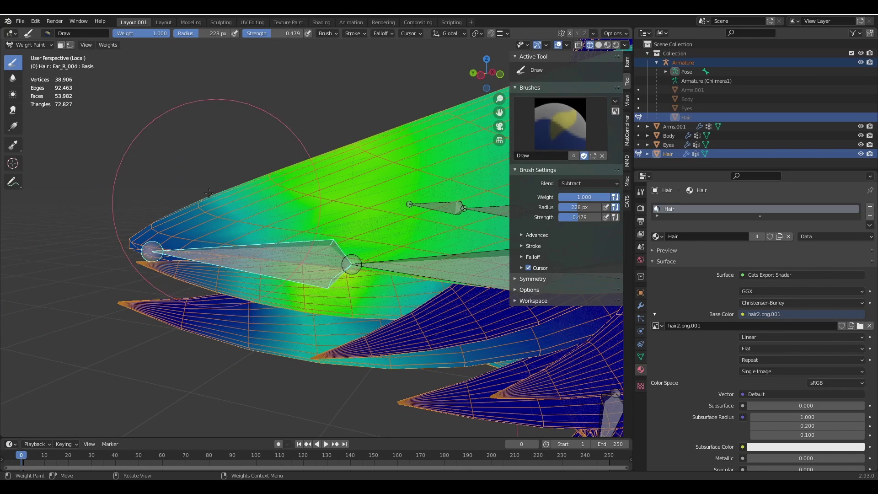
key("shift+f")
left_click(34, 94)
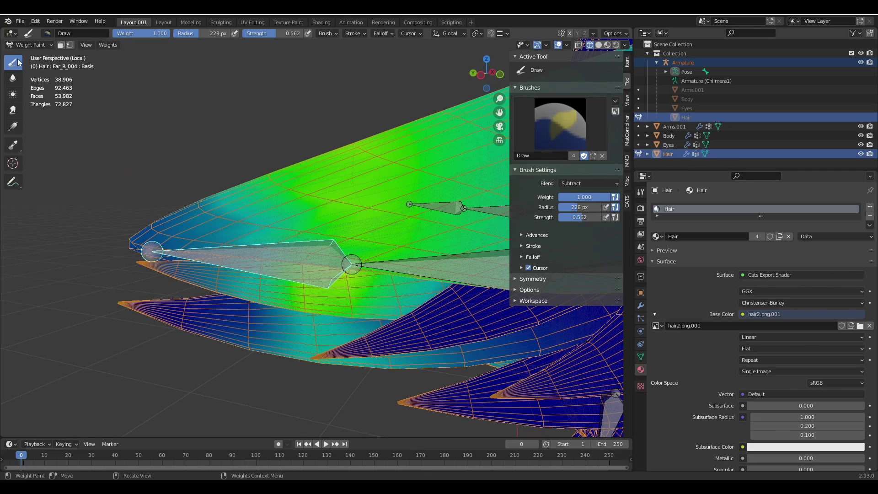
left_click(577, 183)
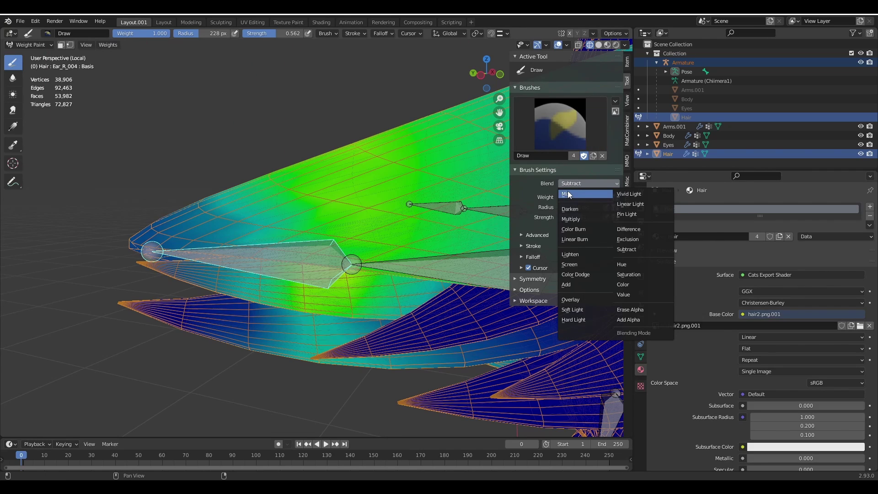
left_click(567, 191)
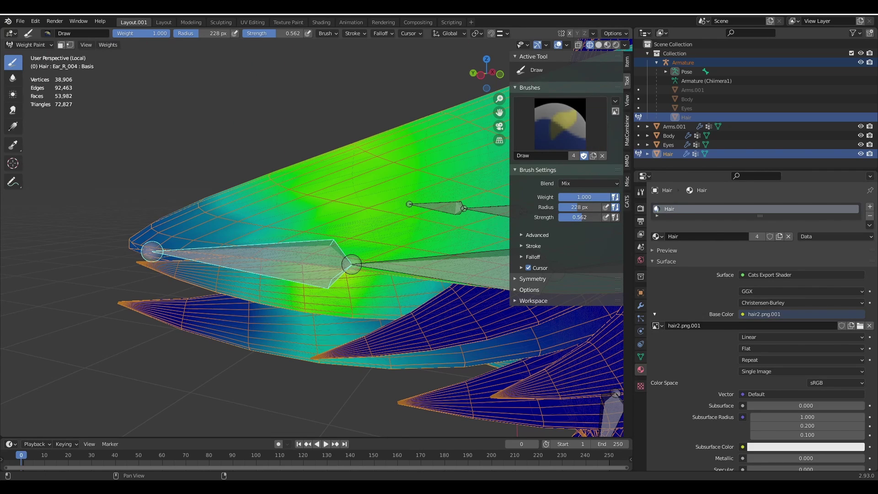
key("shift+f")
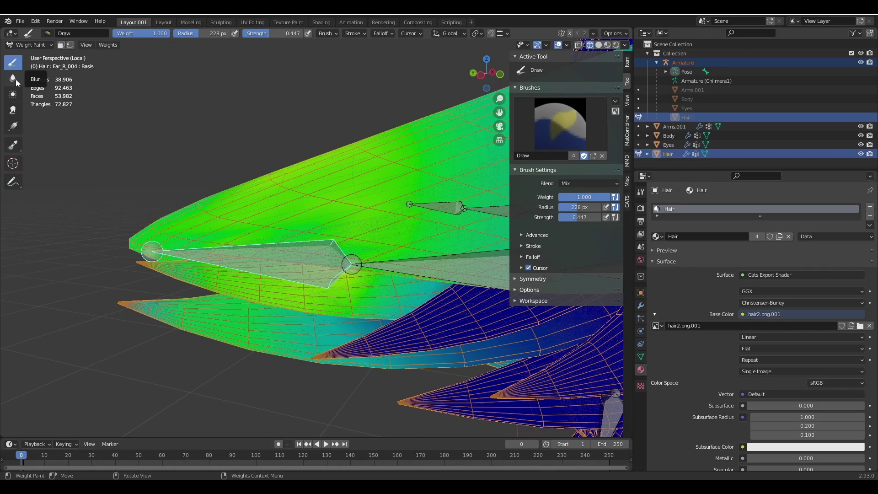
left_click(14, 78)
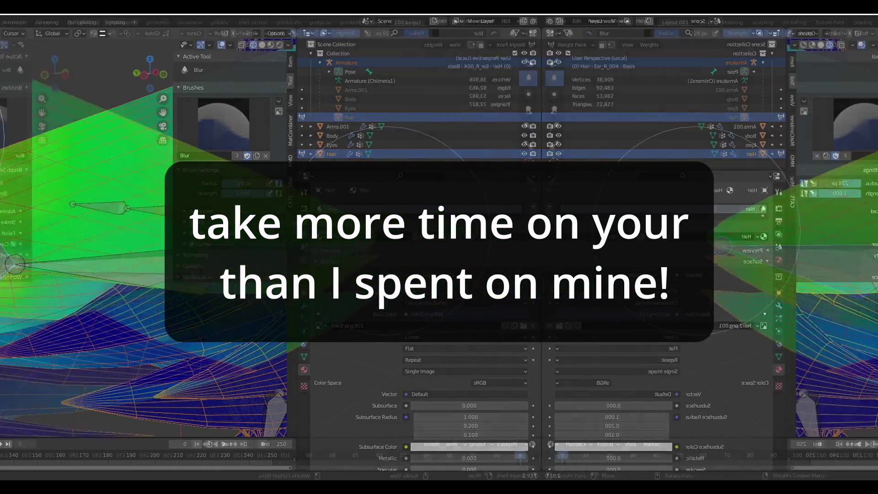
Step: Delete the two small bones by the trouser pocket, leaving 90 bones
key("r")
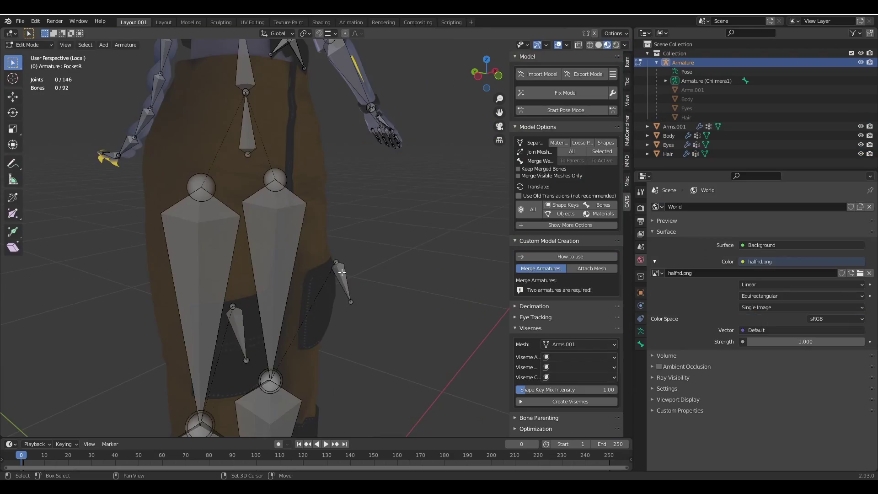
left_click(341, 273)
left_click(238, 326, "shift")
key("x")
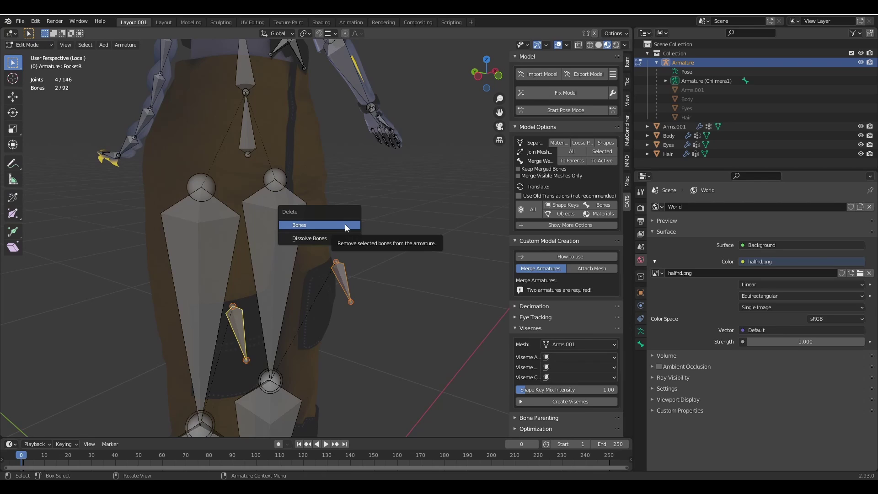
left_click(348, 224)
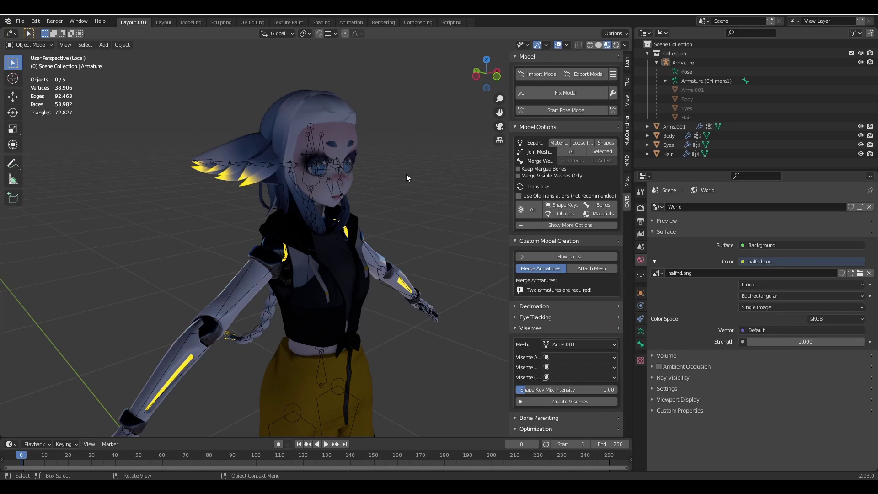
Step: Expand the Cats Bake options and start saving the file under a new name
left_click(540, 240, "ctrl")
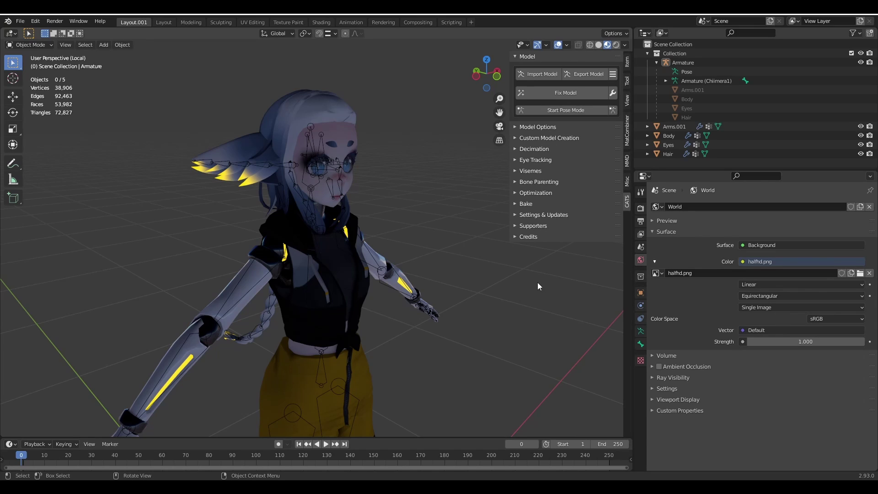
left_click(523, 204)
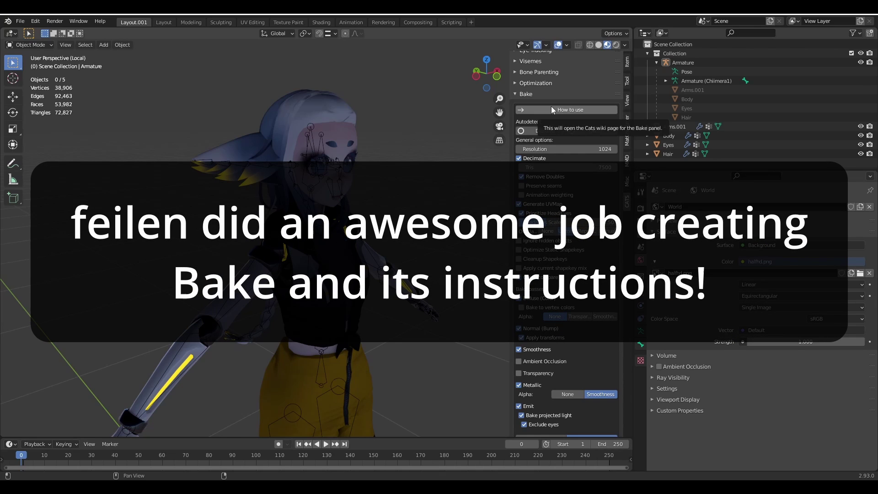
left_click(20, 21)
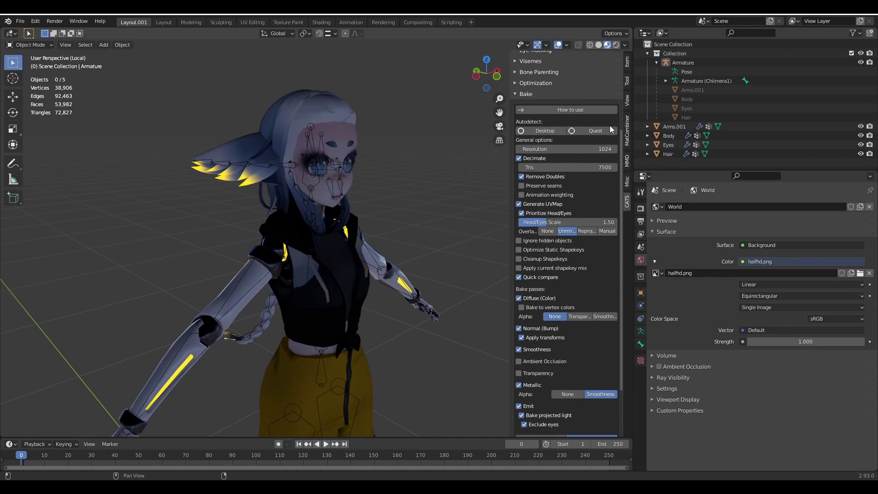
Step: Set bake resolution 2048, decimation to 10000 tris, and turn off Prioritize Head/Eyes
left_click(612, 146)
left_click(604, 168)
type("10000")
key("Return")
scroll(605, 167, "down", 2)
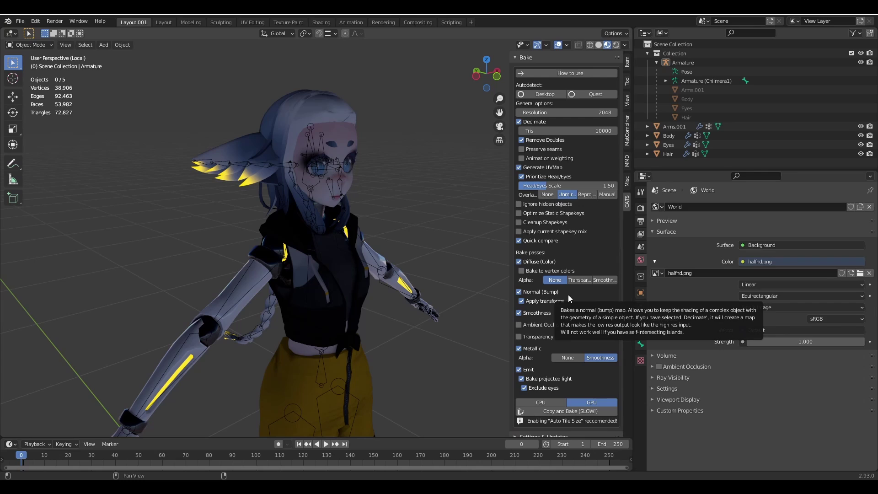
left_click(546, 178)
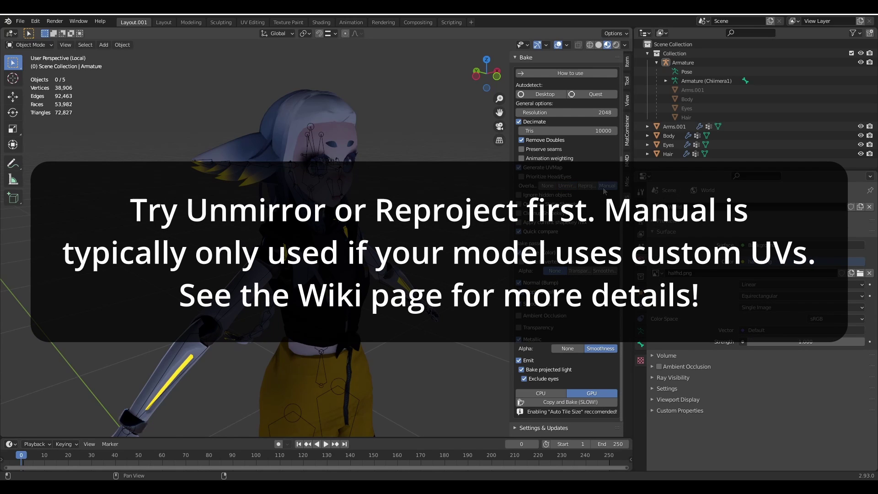
Step: Scroll the CATS Bake panel down to its Overlap and Copy and Bake options
scroll(605, 191, "down", 1)
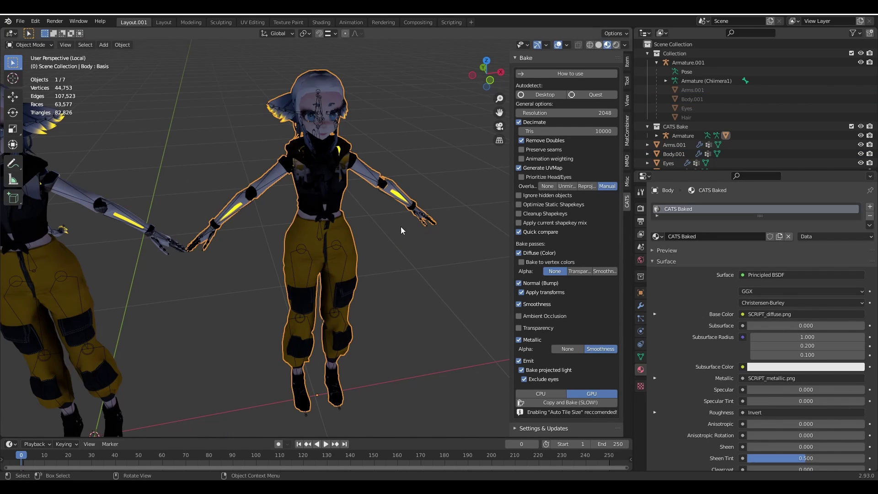
scroll(394, 220, "up", 5)
middle_click_drag(396, 222, 386, 261)
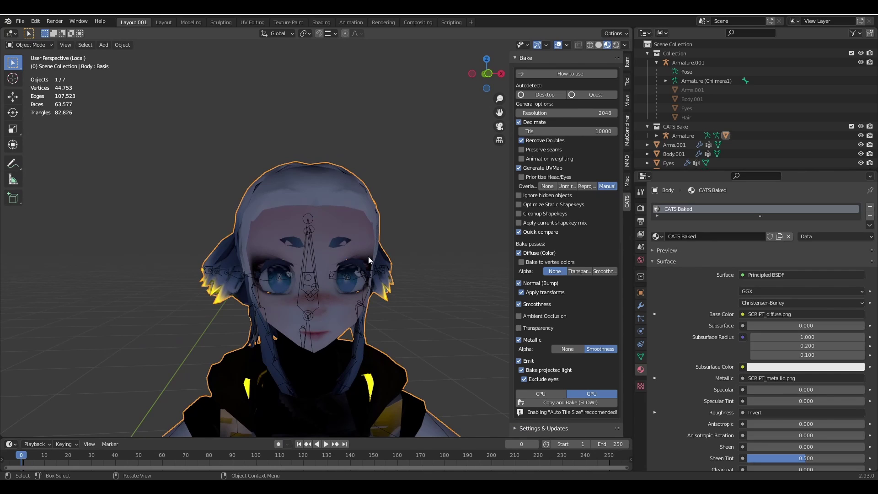
middle_click_drag(369, 256, 376, 257)
scroll(374, 256, "up", 2)
key("Tab")
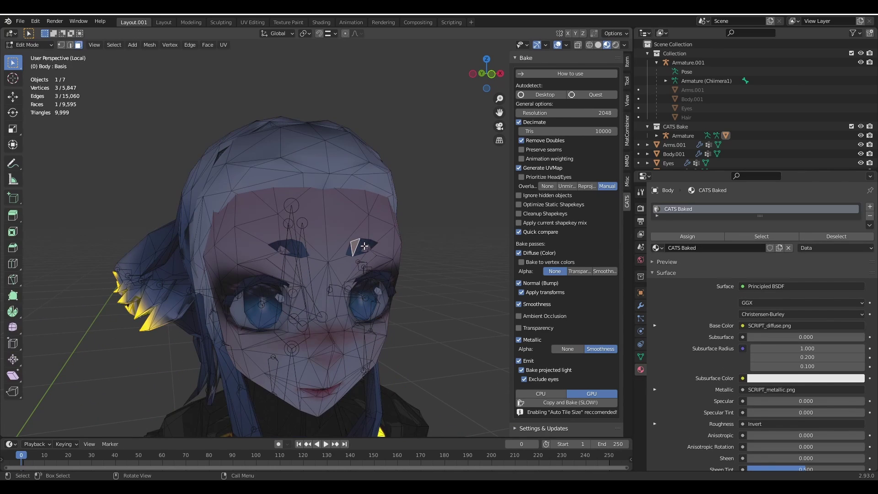
key("l")
key("l")
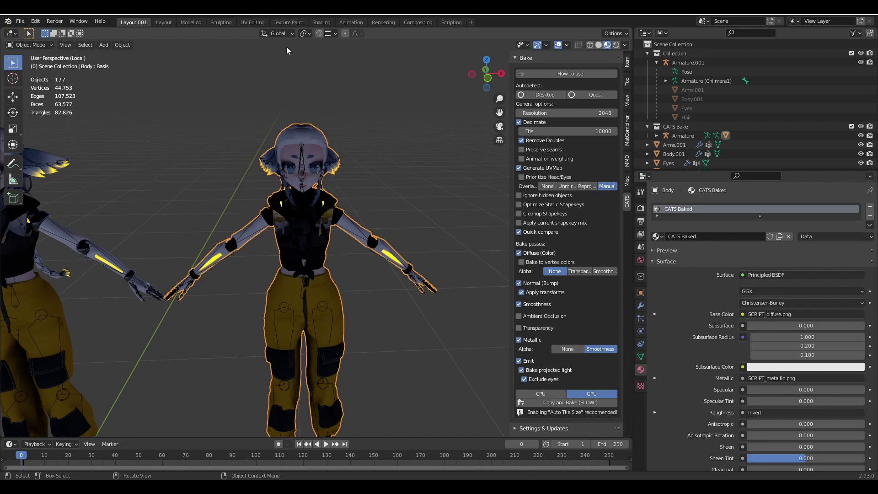
Step: Switch to the Texture Paint workspace, view the torso from the front, and set brush blend to Add
left_click(288, 21)
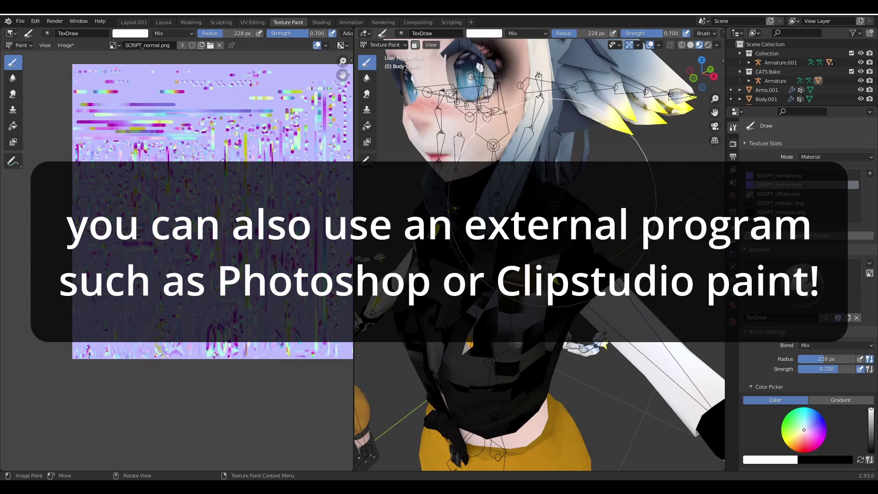
middle_click_drag(552, 205, 470, 403)
scroll(455, 343, "down", 3)
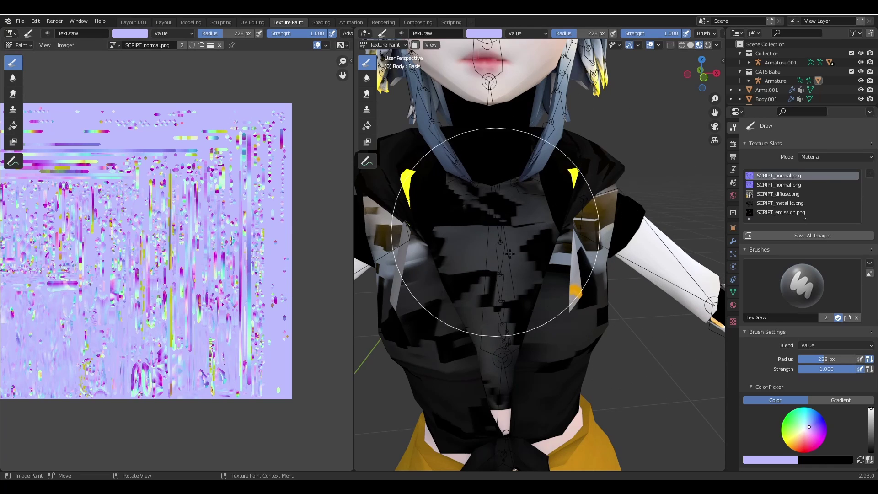
left_click(173, 34)
left_click(161, 134)
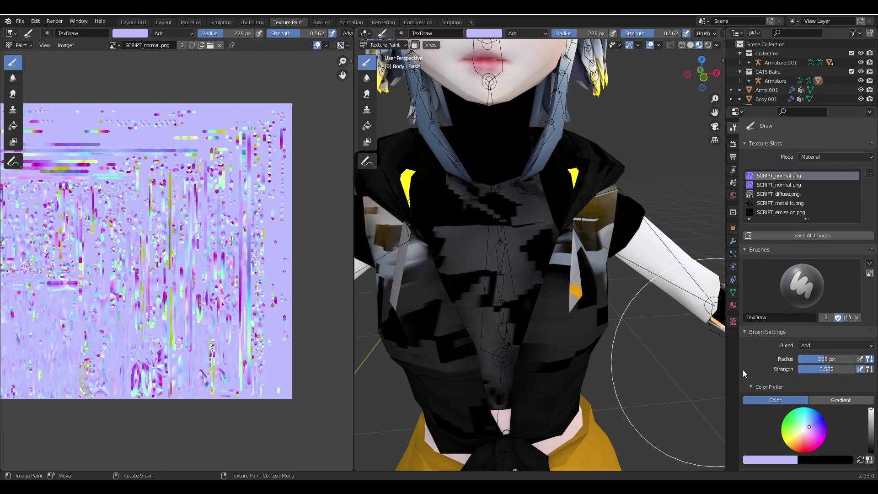
left_click_drag(836, 368, 857, 369)
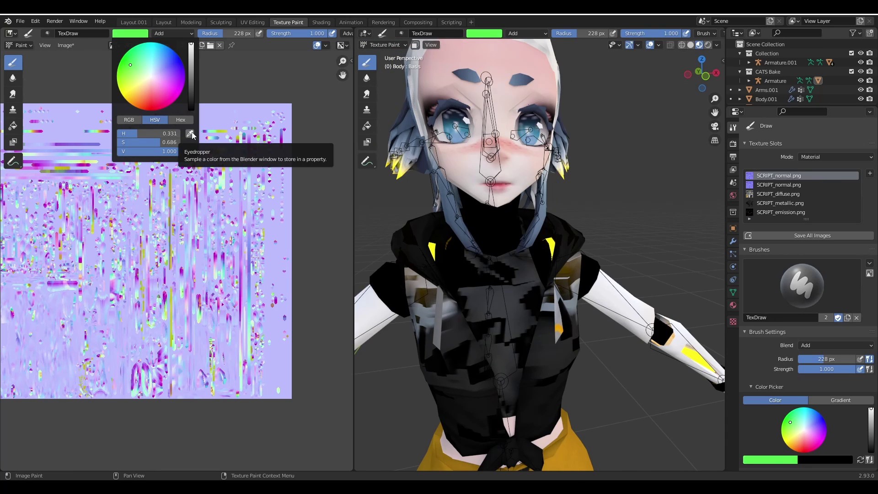
Step: Sample the normal map's lavender colour and paint it over the blocky torso shading
left_click(191, 134)
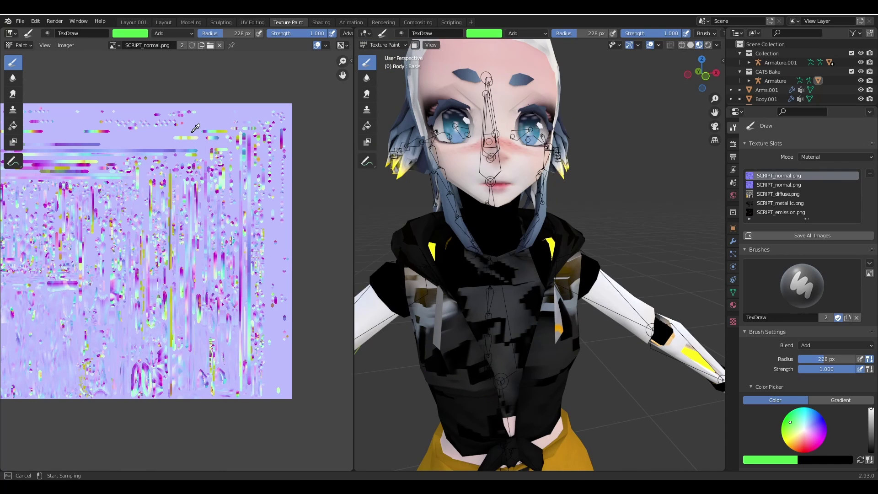
left_click(206, 111)
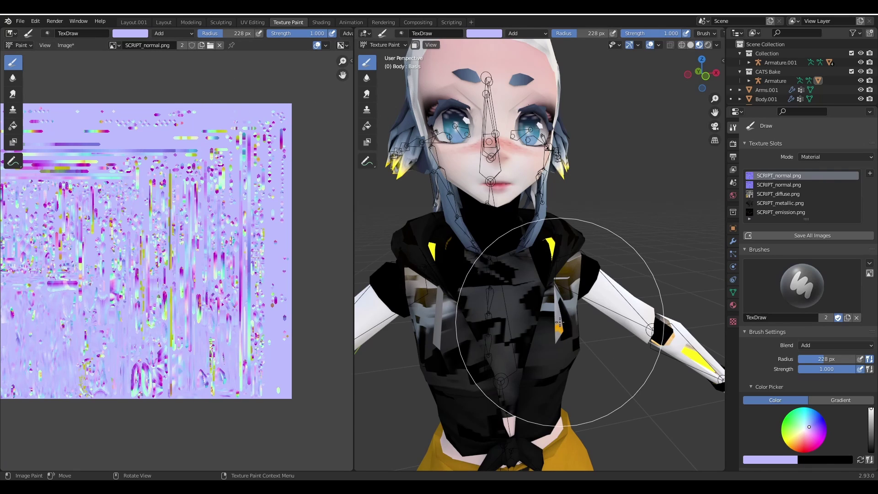
scroll(491, 322, "up", 2)
mouse_move(498, 321)
left_mouse_down()
mouse_move(540, 329)
mouse_move(531, 347)
mouse_move(574, 320)
mouse_move(598, 314)
left_mouse_up()
middle_click_drag(599, 313, 480, 271)
left_click_drag(480, 270, 404, 308)
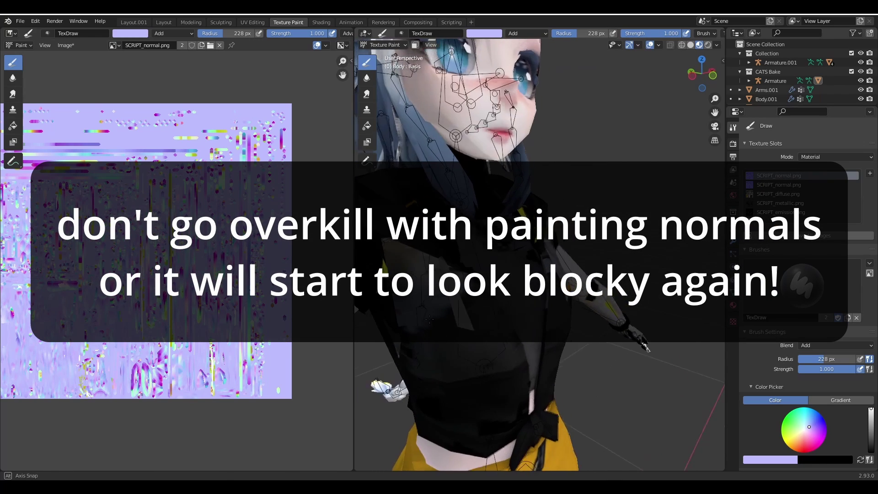
middle_click_drag(405, 309, 493, 329)
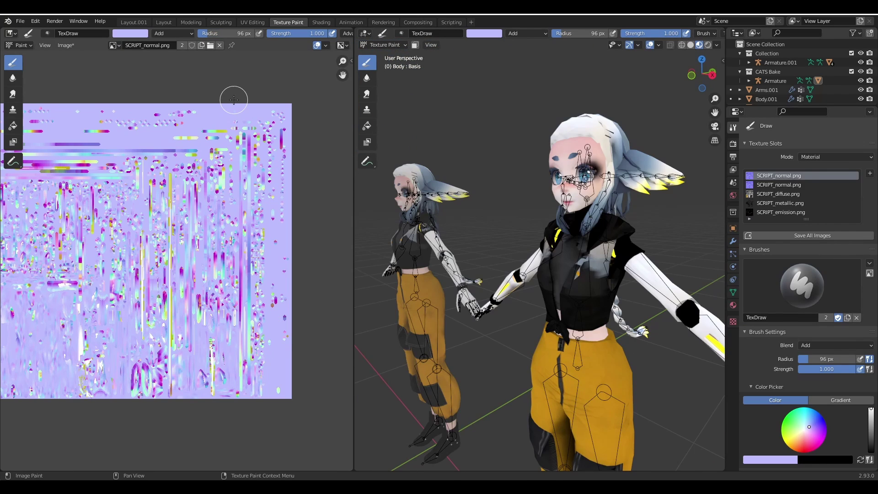
Step: Save the repainted SCRIPT_normal.png from the Image Editor
left_click(113, 45)
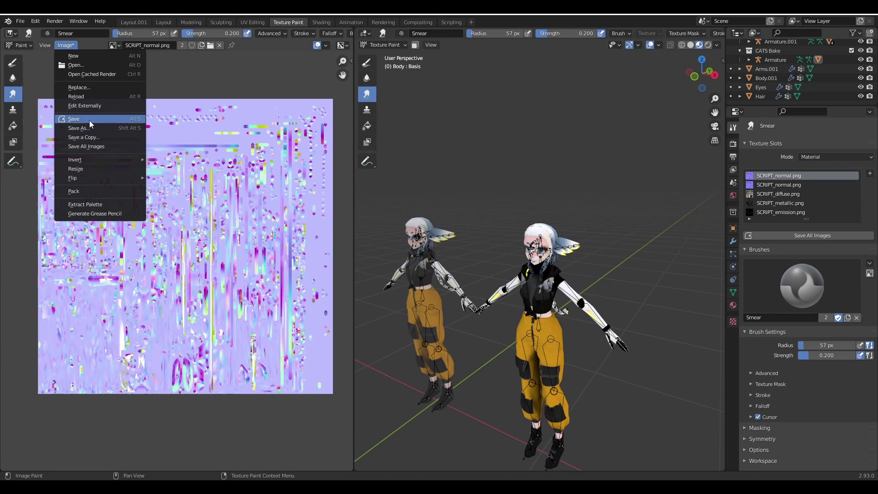
left_click(89, 120)
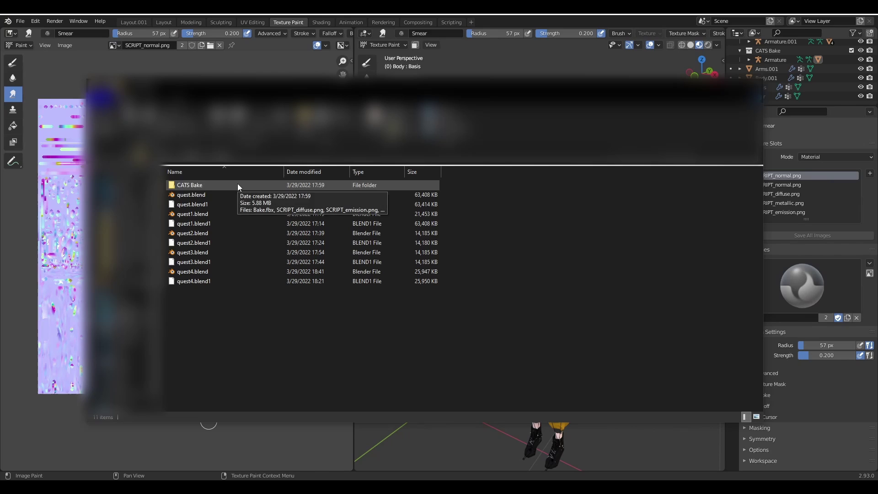
Step: Open the CATS Bake folder containing Bake.fbx and the baked SCRIPT textures
double_click(203, 185)
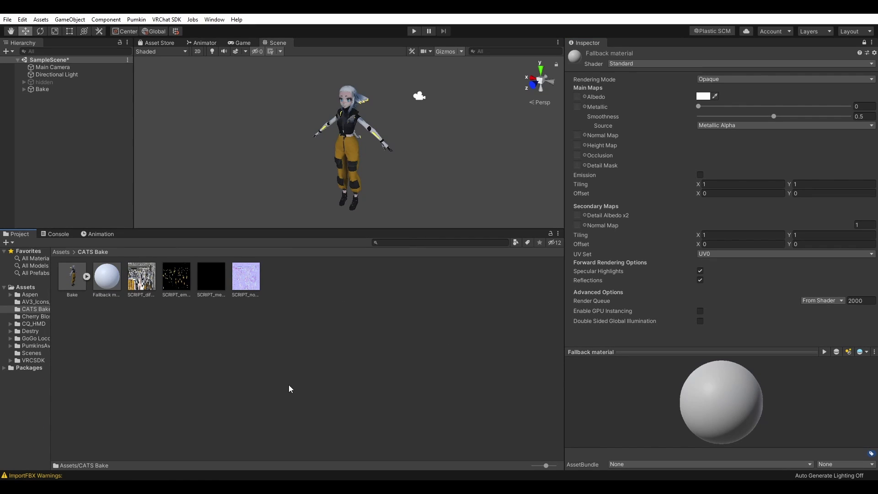
Step: Create a new material named fallbackkkkk in the CATS Bake folder
right_click(289, 385)
mouse_move(335, 159)
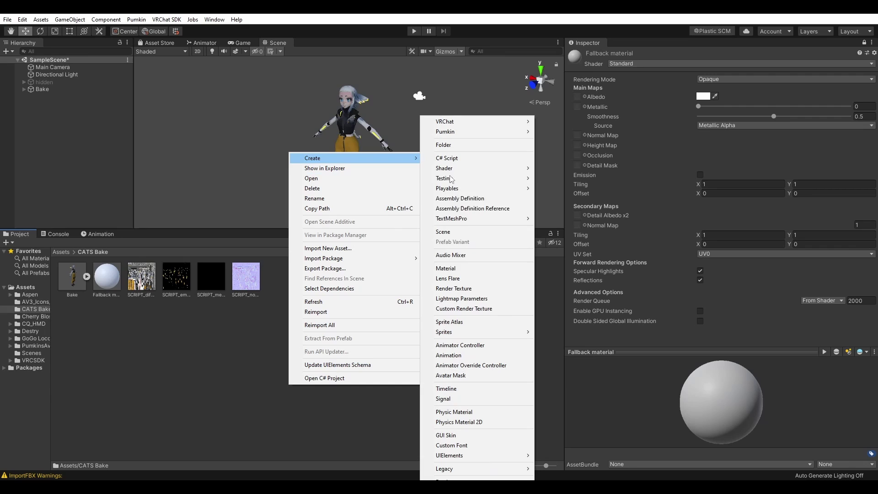
left_click(461, 268)
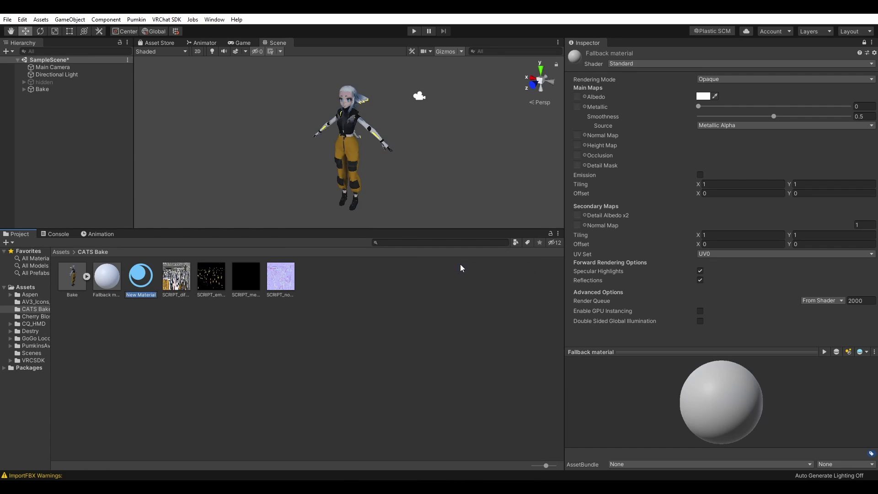
type("fallbackkkkk")
key("Return")
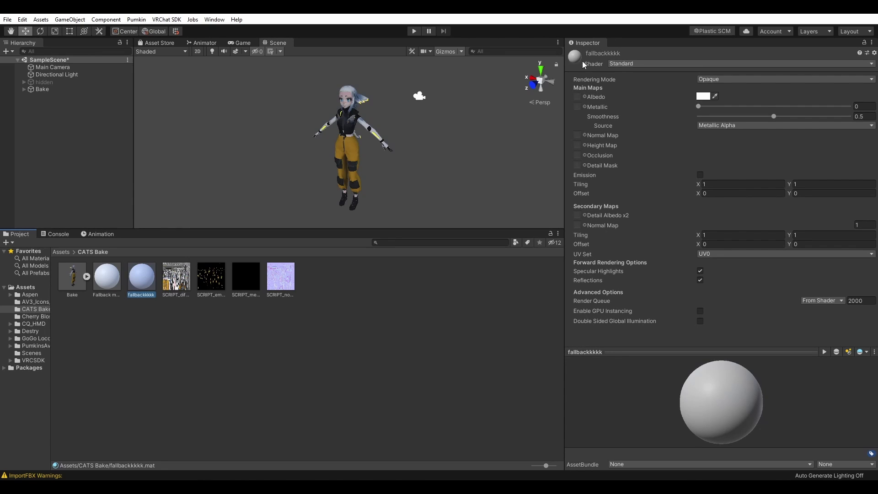
Step: Switch the fallbackkkkk material's shader to VRChat/Mobile/Standard Lite
left_click(647, 55)
left_click(627, 63)
left_click(625, 94)
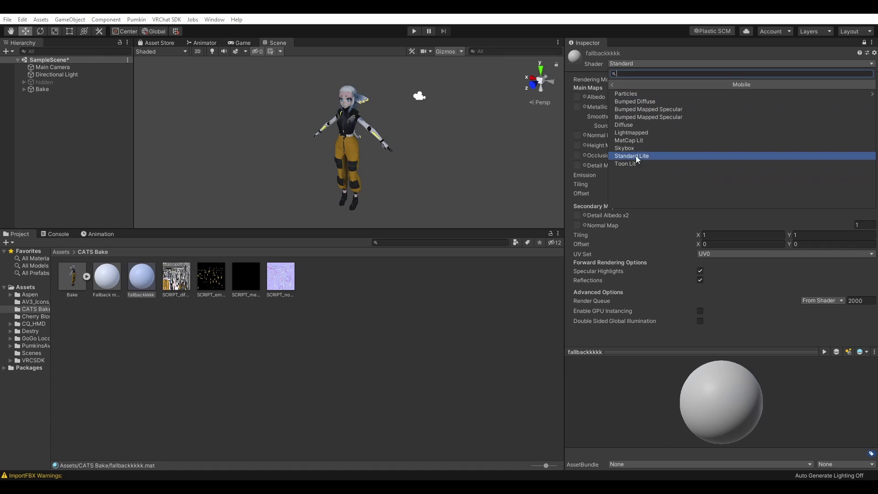
left_click(648, 131)
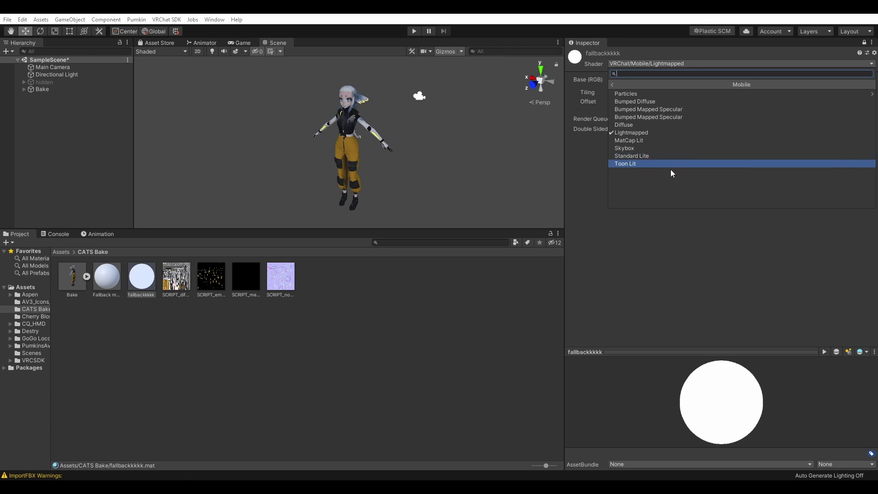
left_click(654, 155)
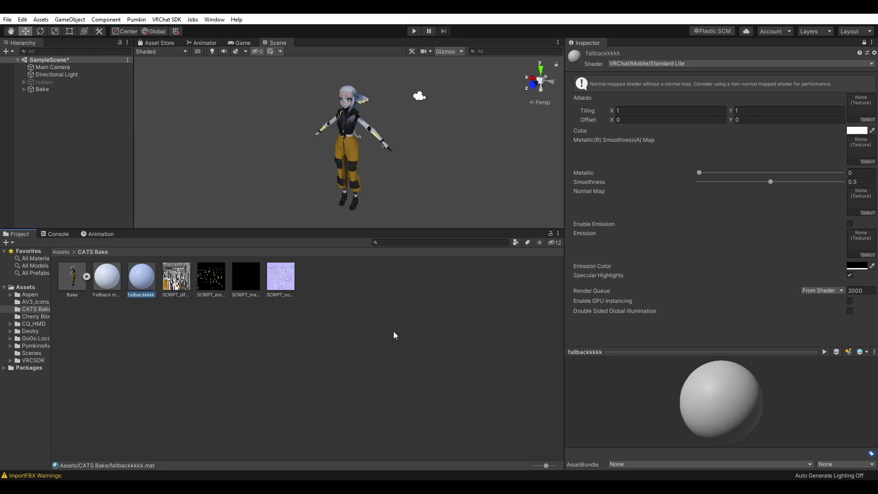
Step: Assign the baked diffuse texture as albedo, then set the emission colour and smoothness
left_click_drag(182, 284, 862, 108)
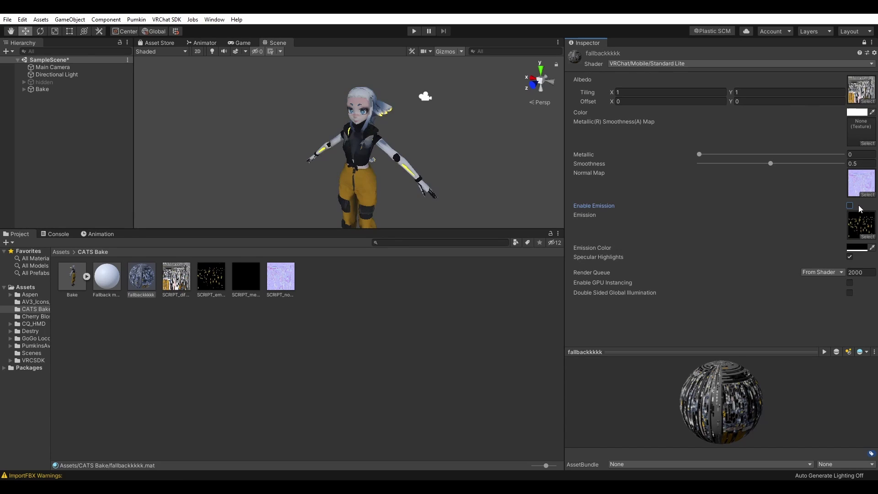
left_click(855, 249)
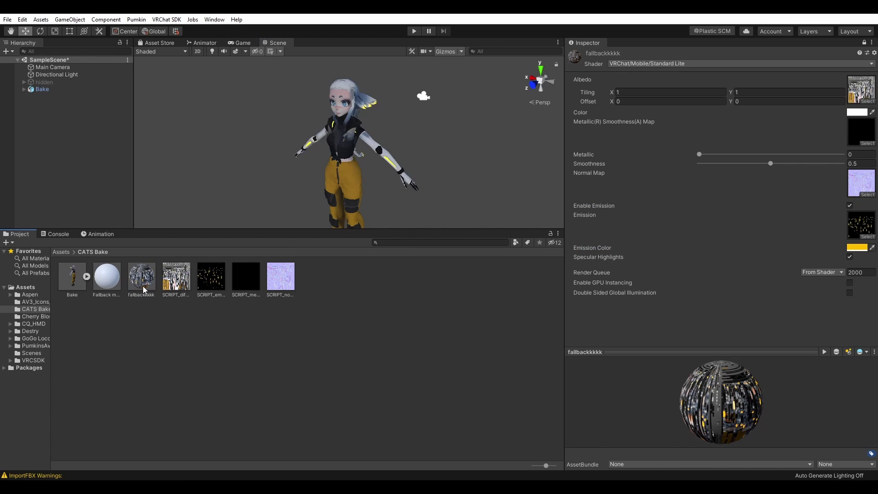
scroll(354, 173, "down", 2)
left_click(770, 164)
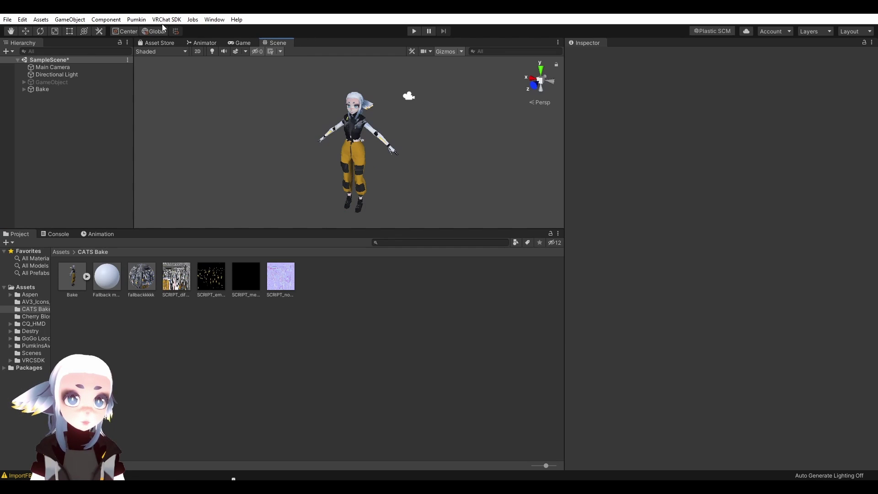
Step: Open the VRChat SDK control panel
left_click(165, 20)
left_click(200, 44)
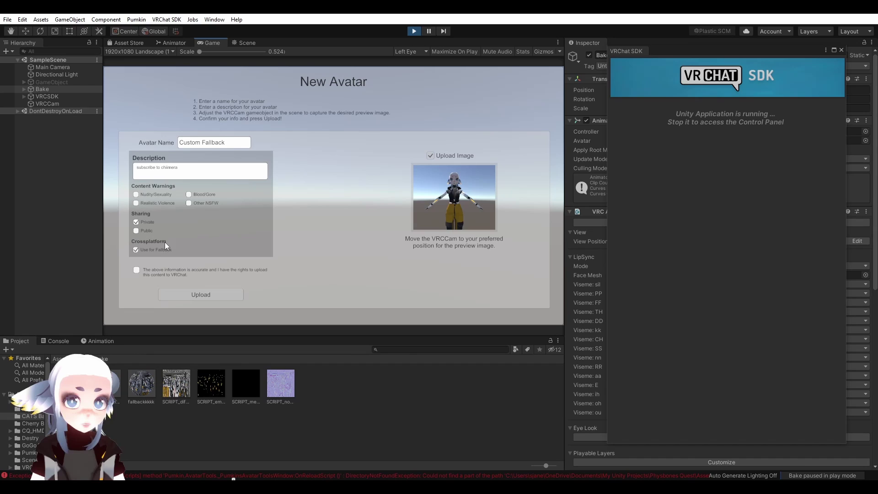
Step: Confirm the content rights and upload the Custom Fallback avatar
left_click(136, 270)
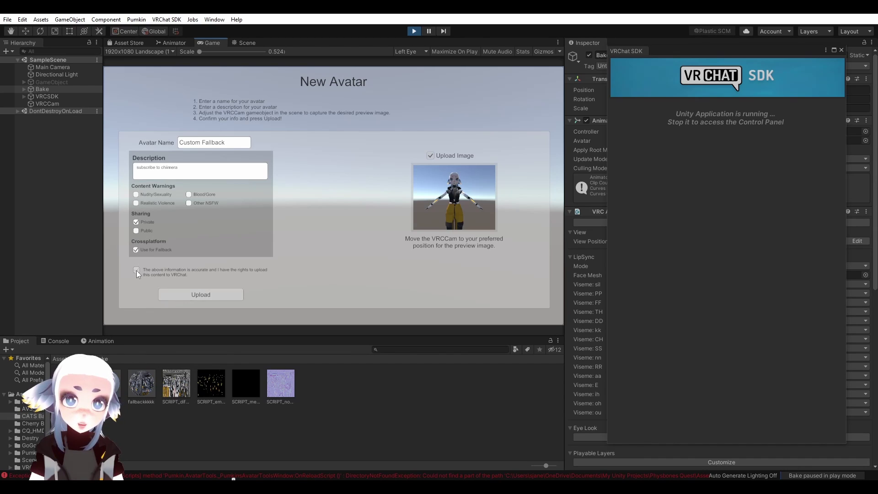
left_click(210, 294)
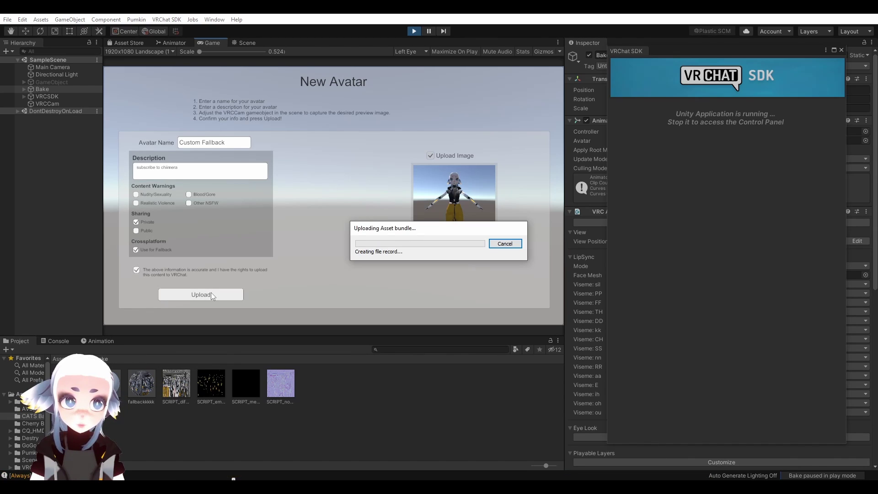